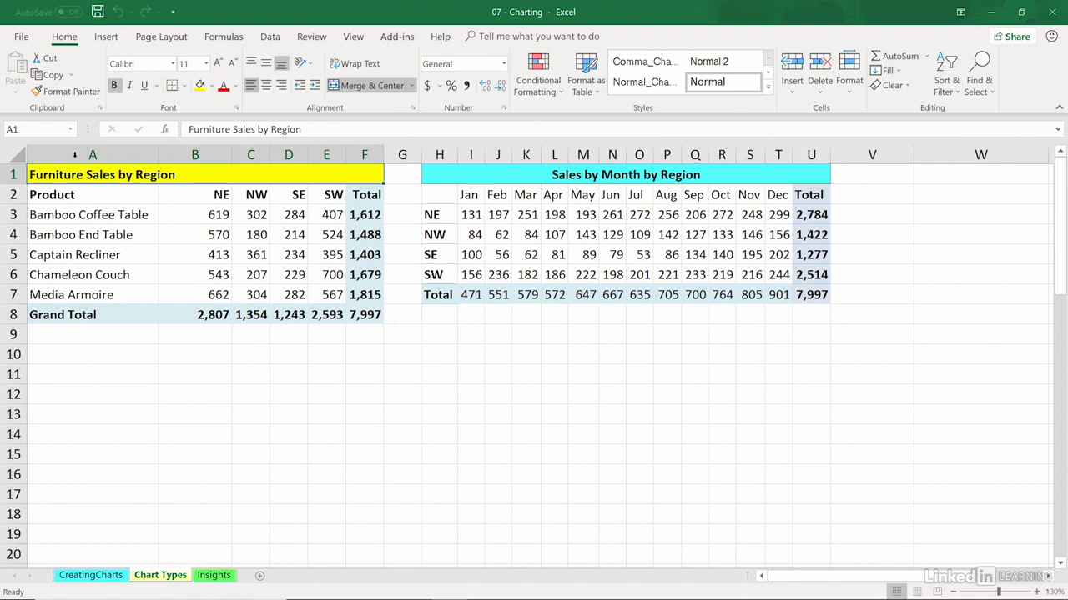
Select the product sales by region (A2:E7) and insert a default clustered column chart with Alt+F1
drag(75, 194, 332, 292)
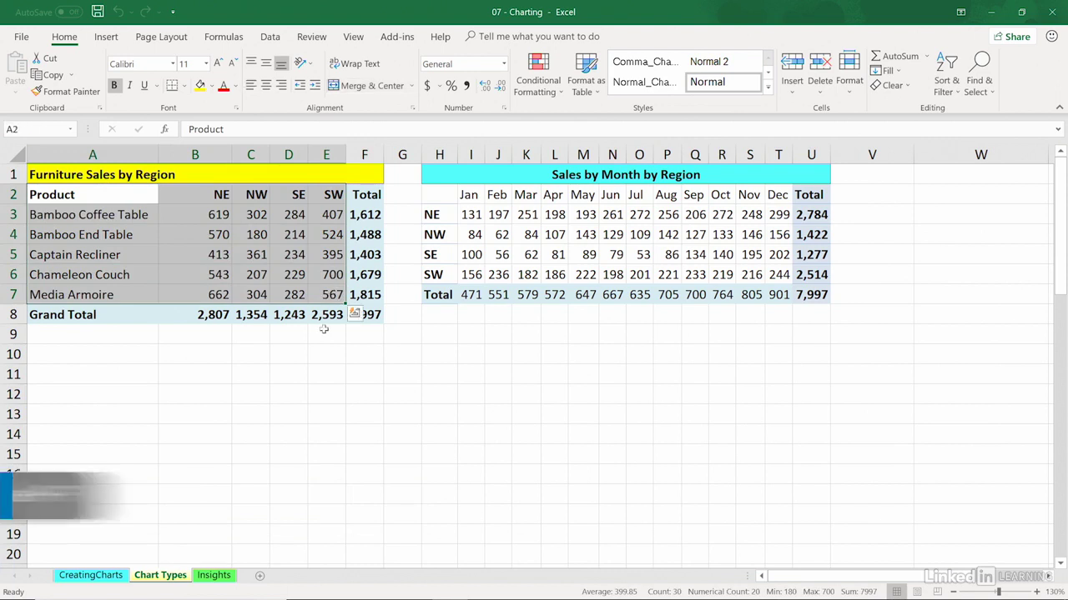
key(alt+F1)
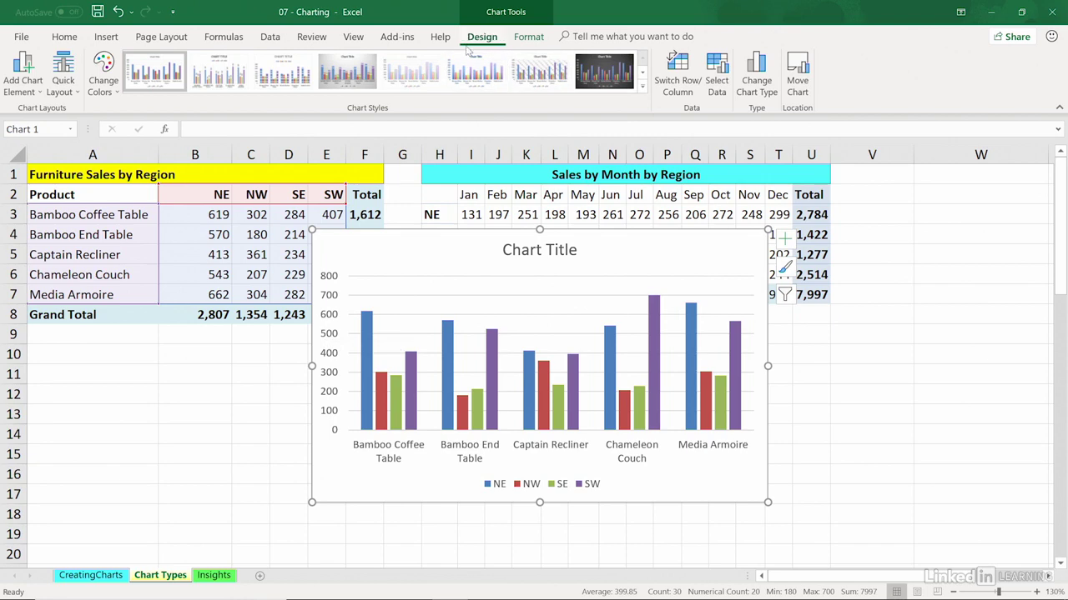
click(757, 75)
drag(644, 96, 828, 106)
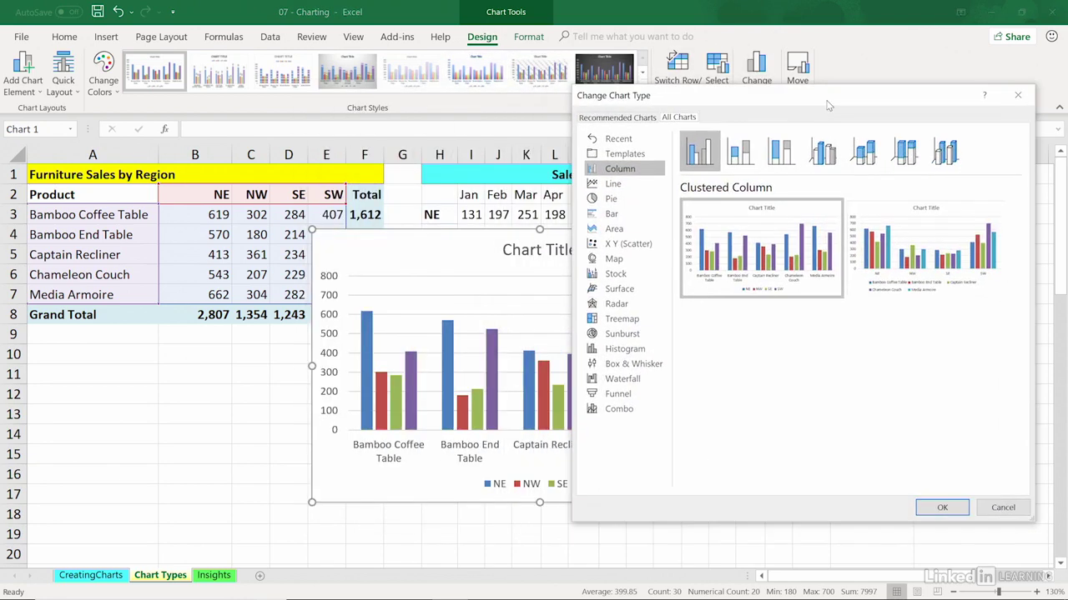
click(743, 154)
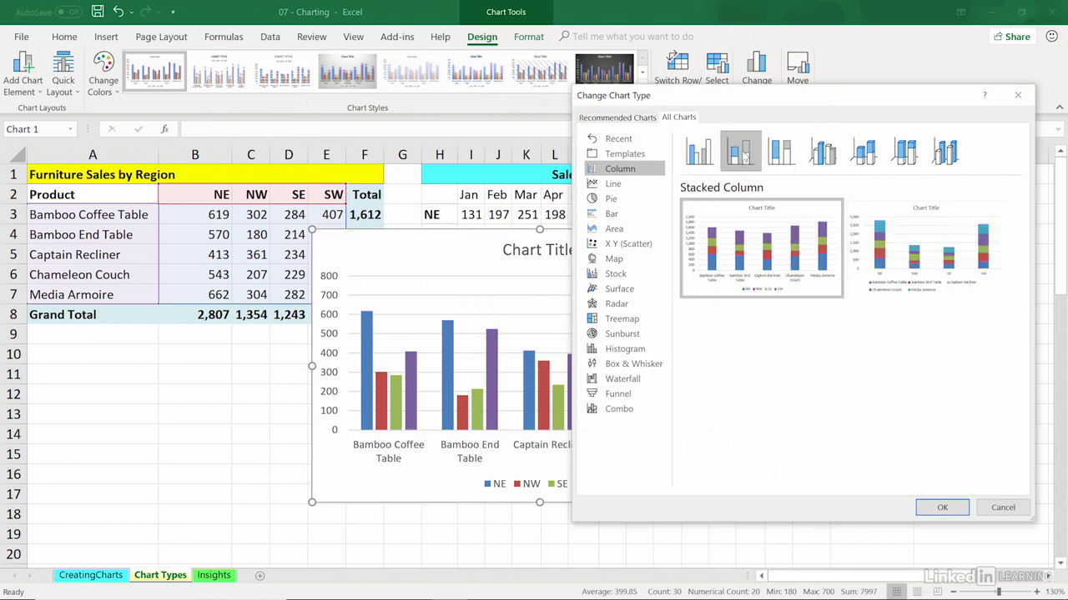
mouse_move(750, 227)
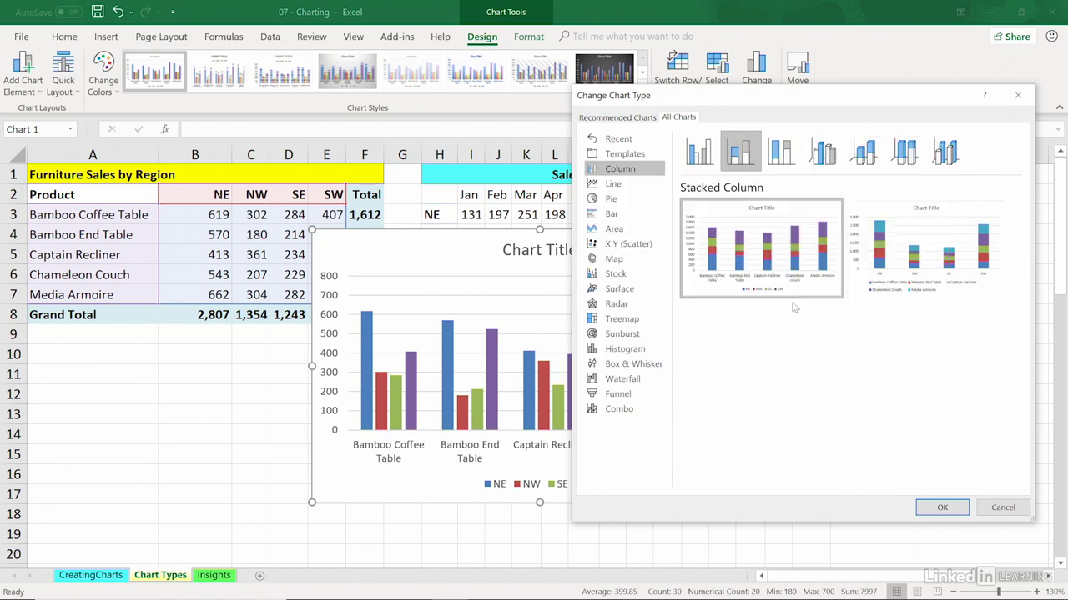
click(867, 165)
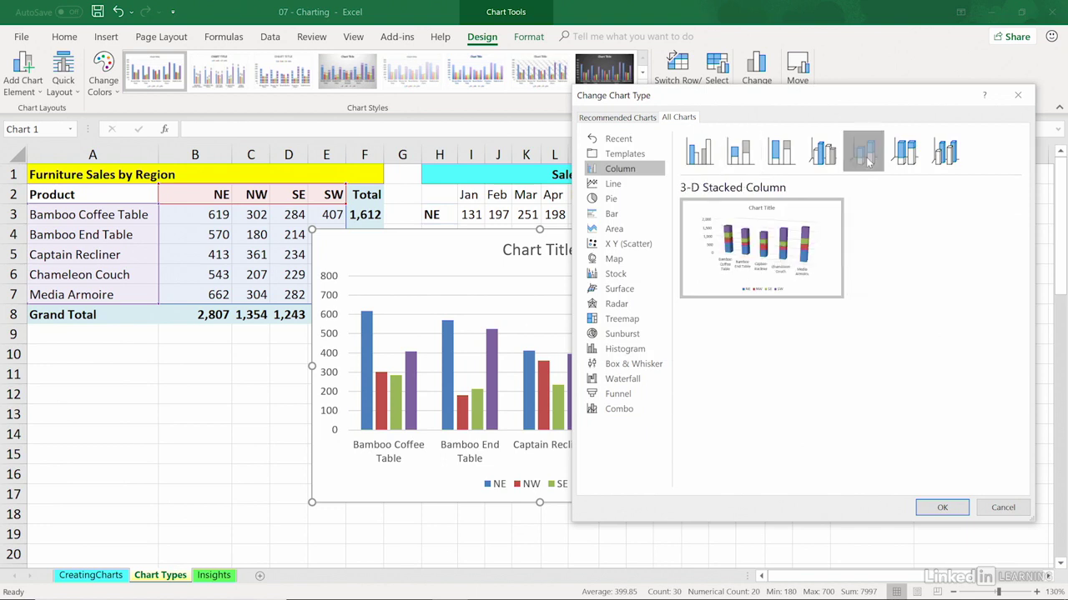
click(901, 163)
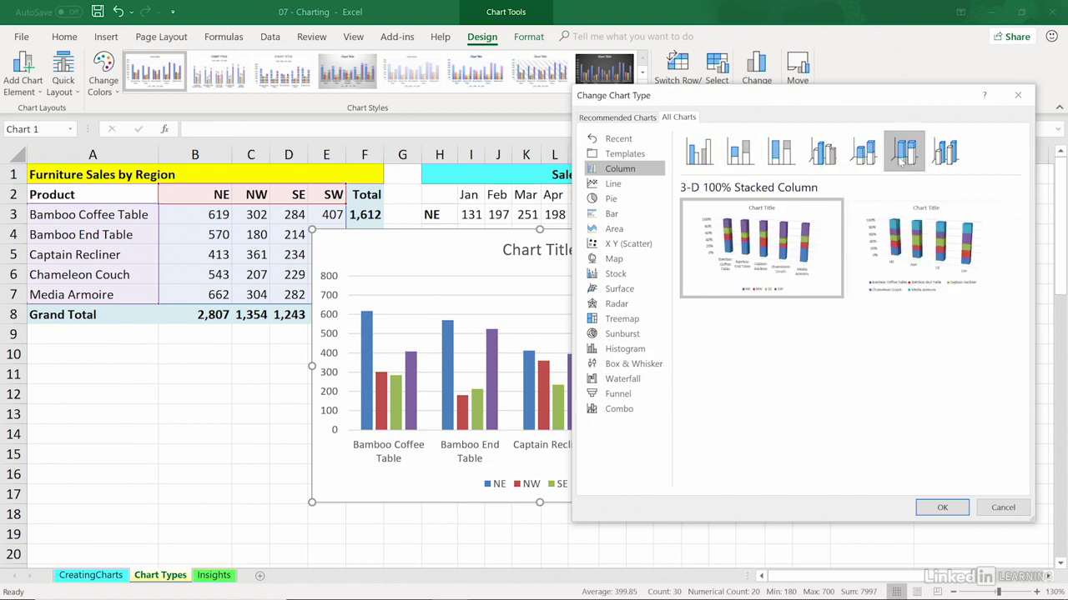
click(944, 159)
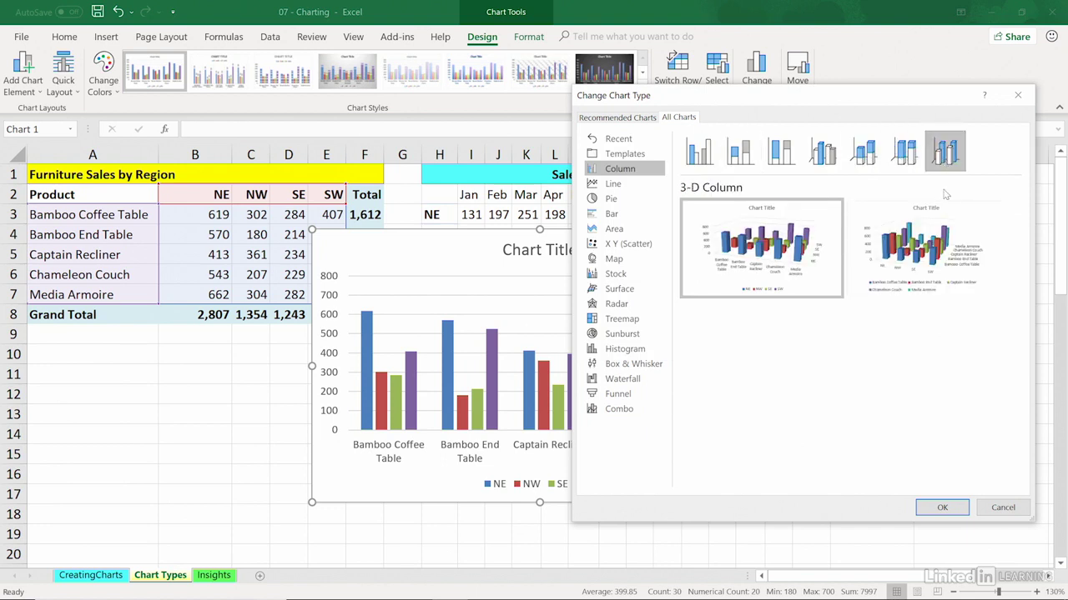
mouse_move(940, 234)
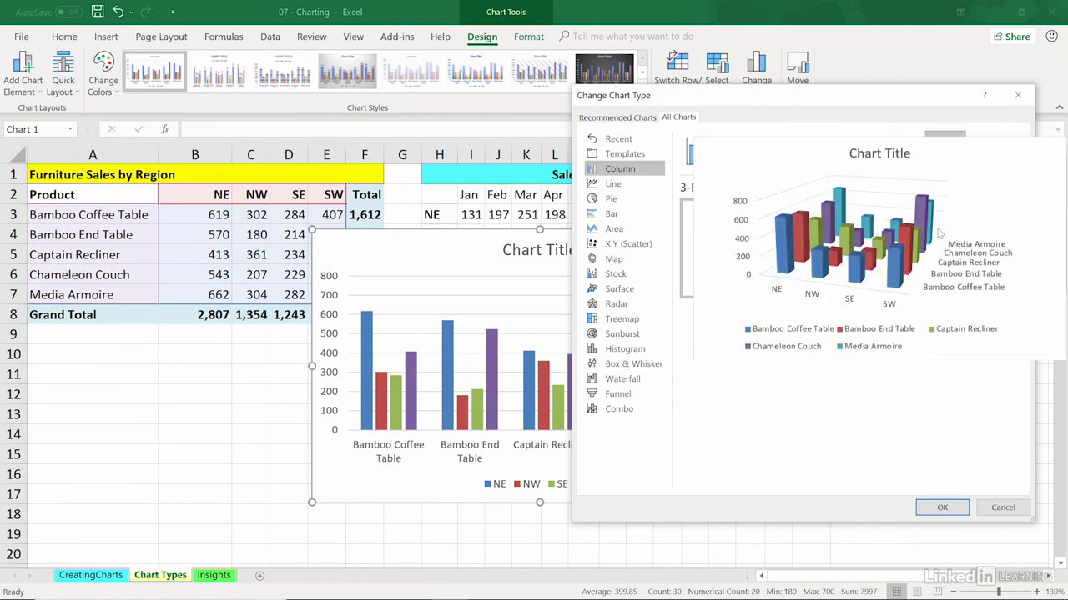
click(1002, 507)
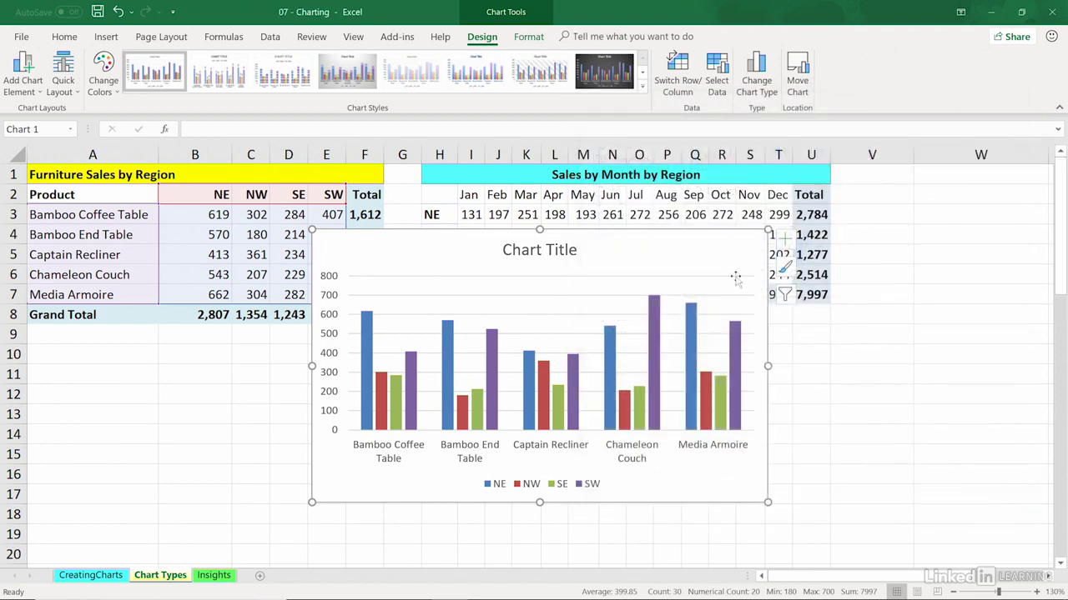
Change the product sales chart's type to Clustered Bar
click(749, 86)
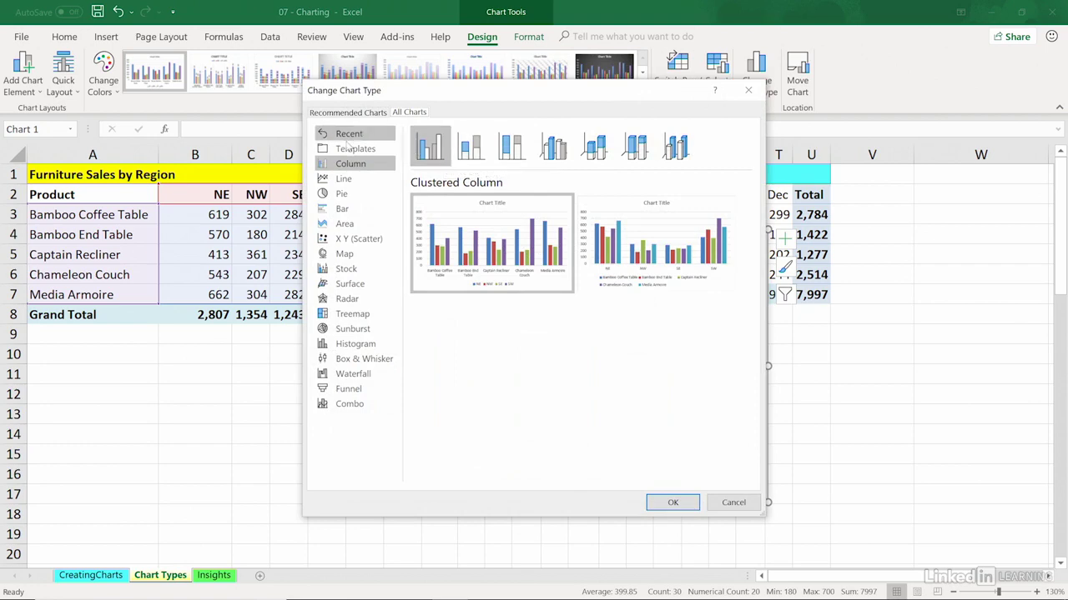
click(342, 209)
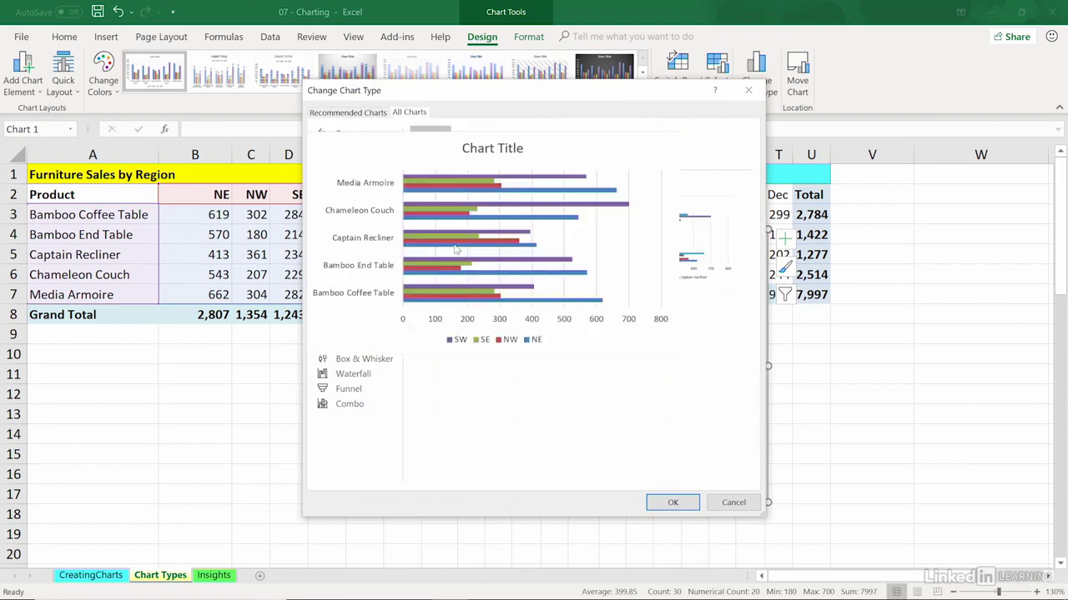
double_click(456, 249)
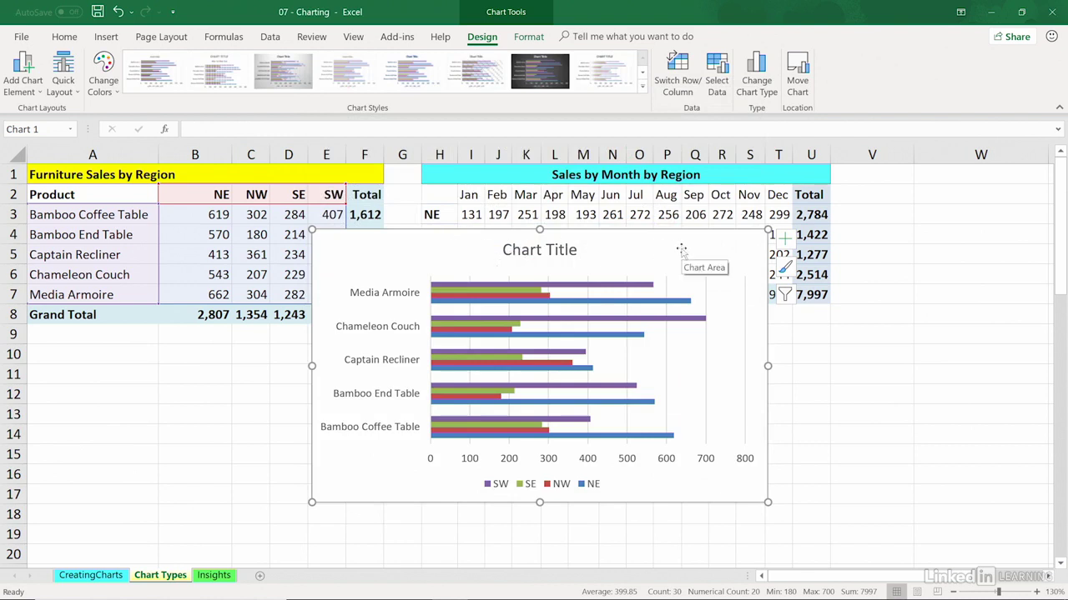
Move the bar chart over columns H–V, leaving products on the axis and regions in the legend
drag(691, 252, 442, 282)
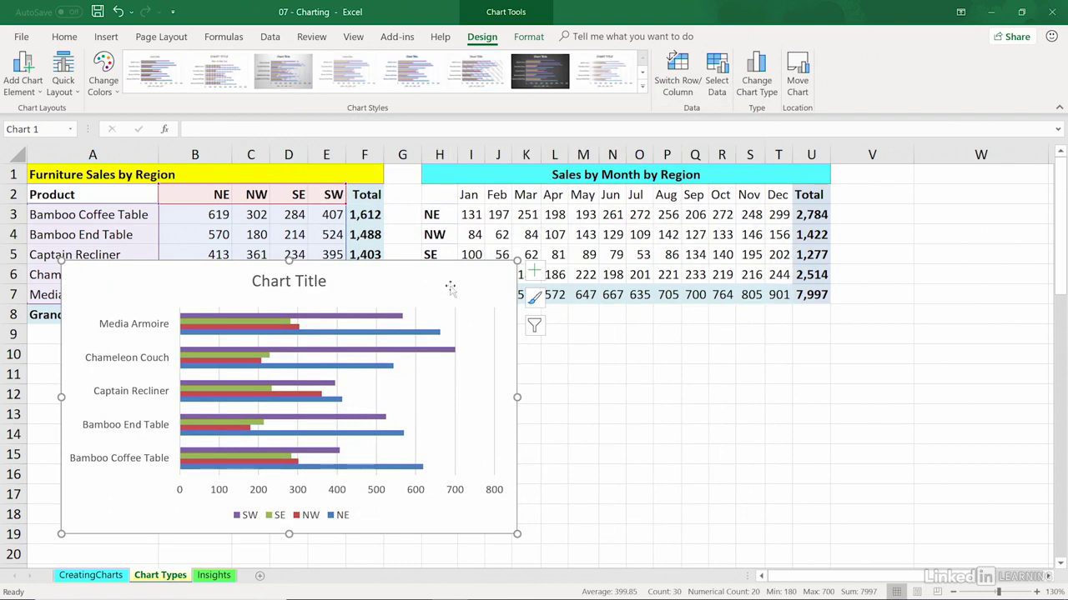
drag(450, 285, 626, 262)
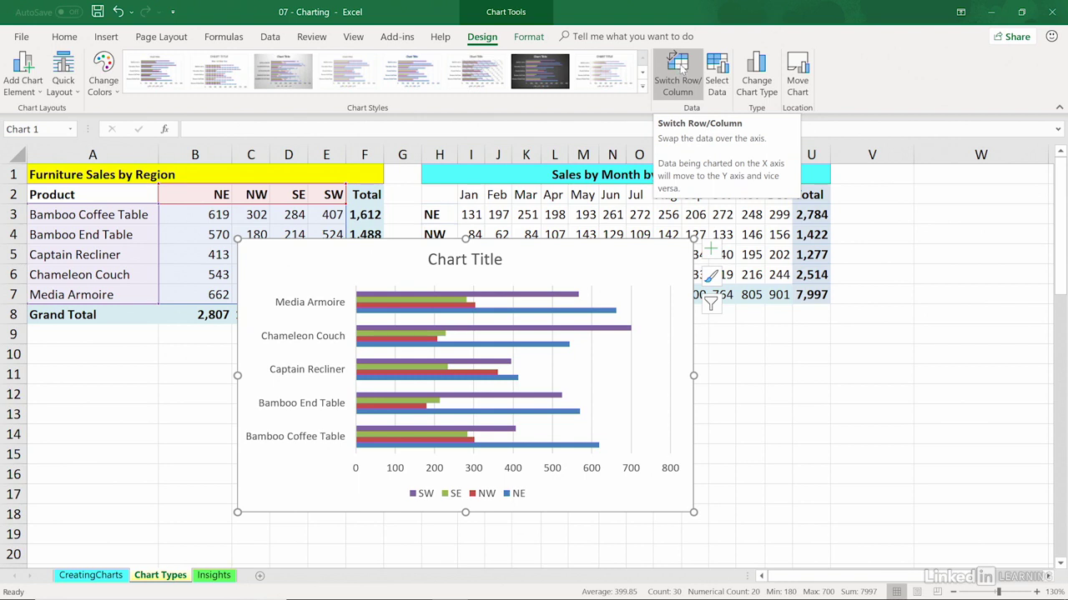
click(678, 72)
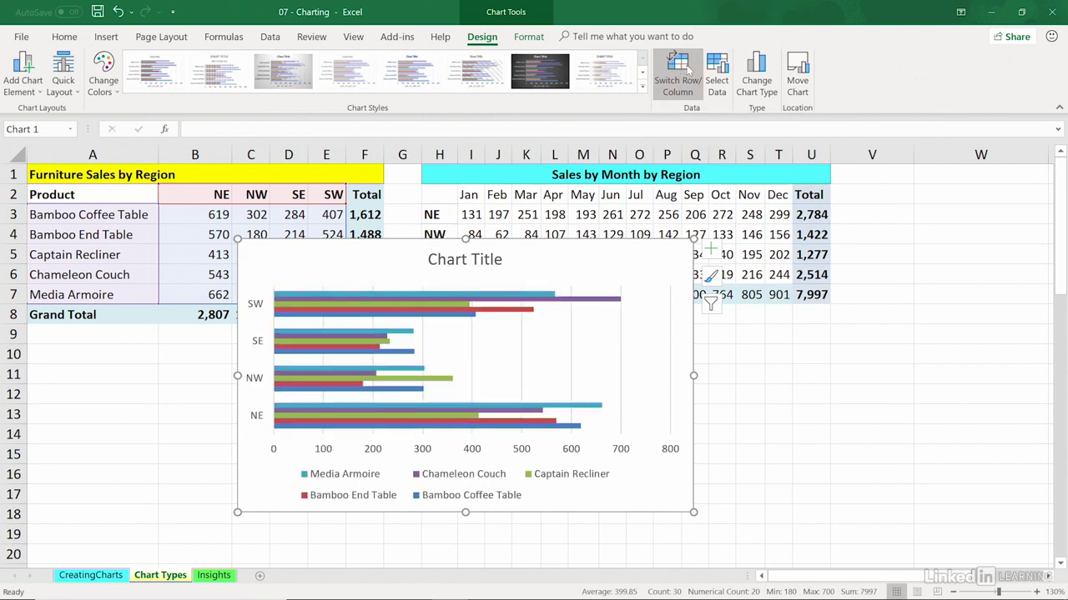
click(689, 73)
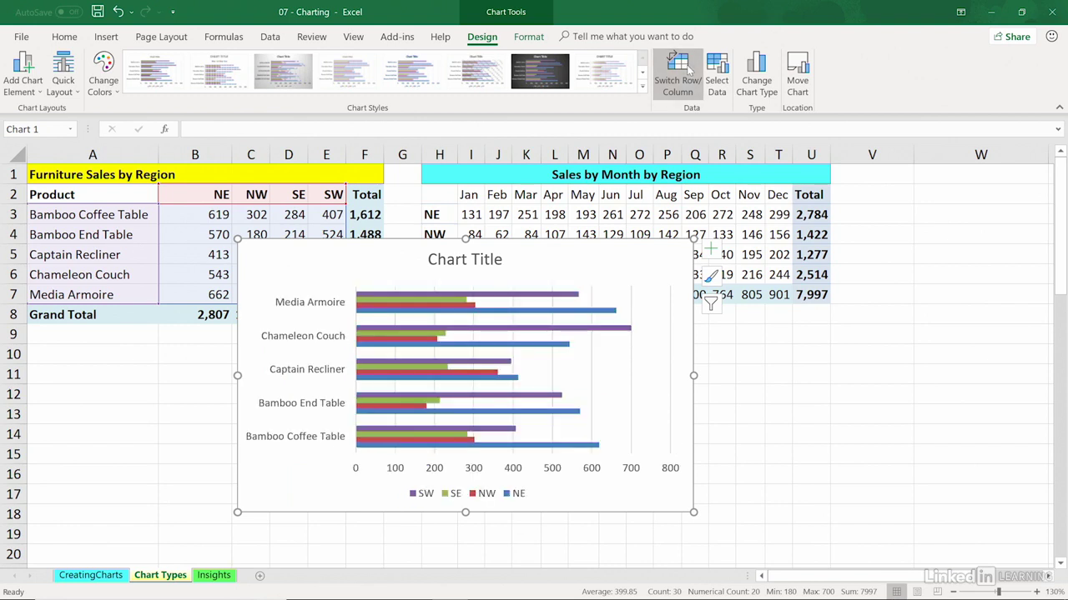
click(689, 73)
click(689, 73)
click(689, 73)
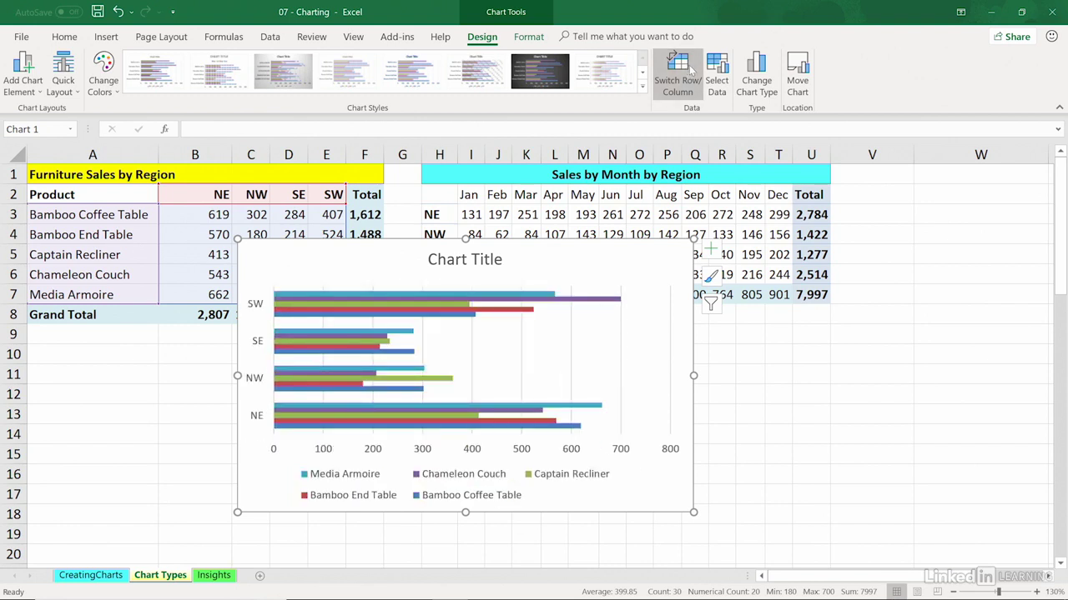
click(689, 73)
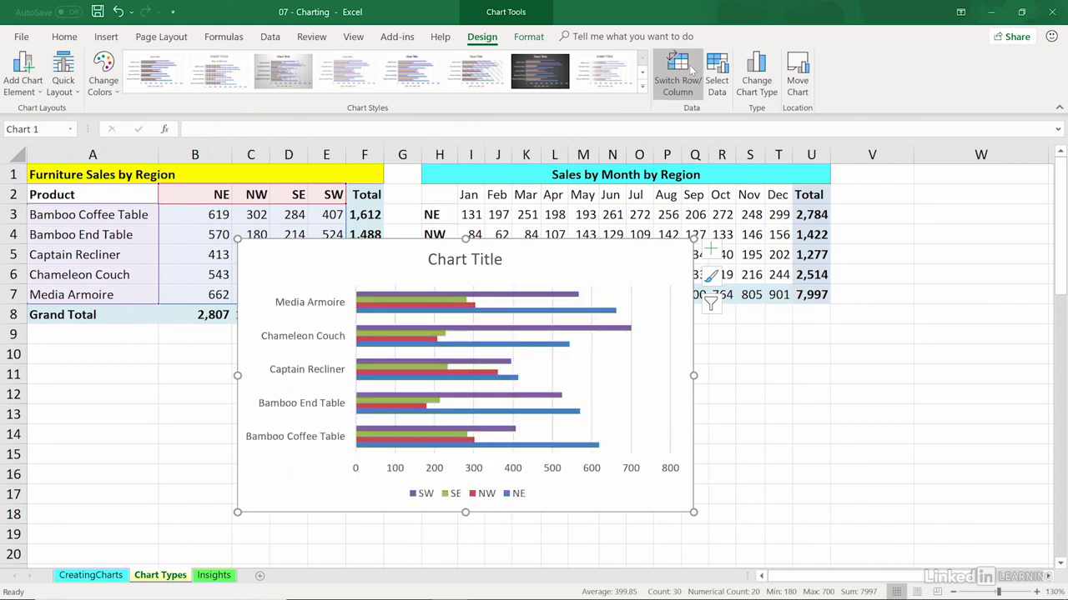
drag(625, 278, 860, 207)
Duplicate the bar chart and switch the copy to regions on the axis, products as series
key(ctrl+d)
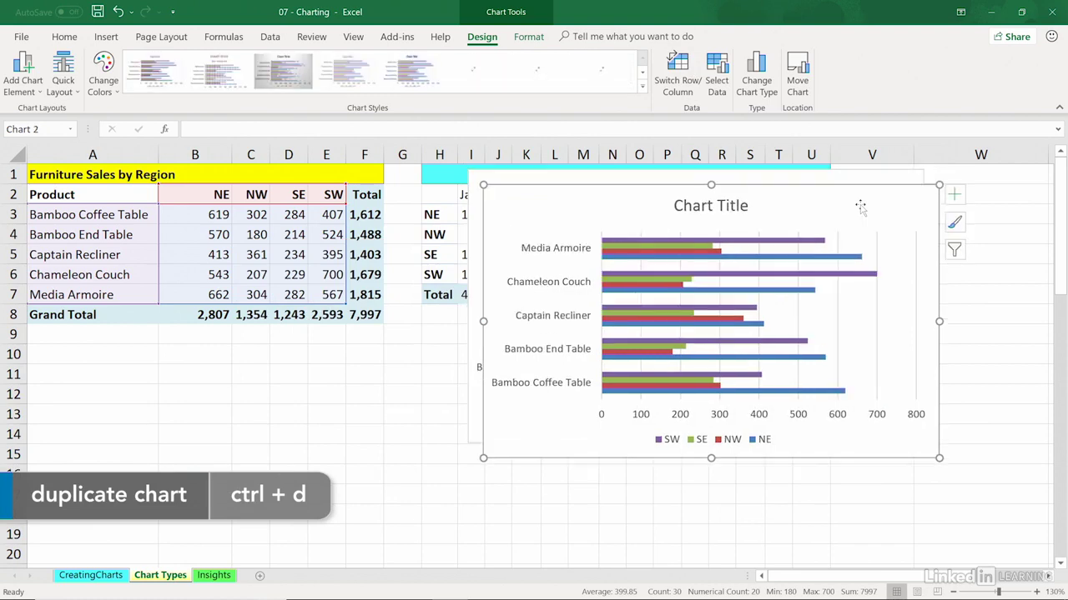
drag(860, 206, 403, 275)
click(677, 80)
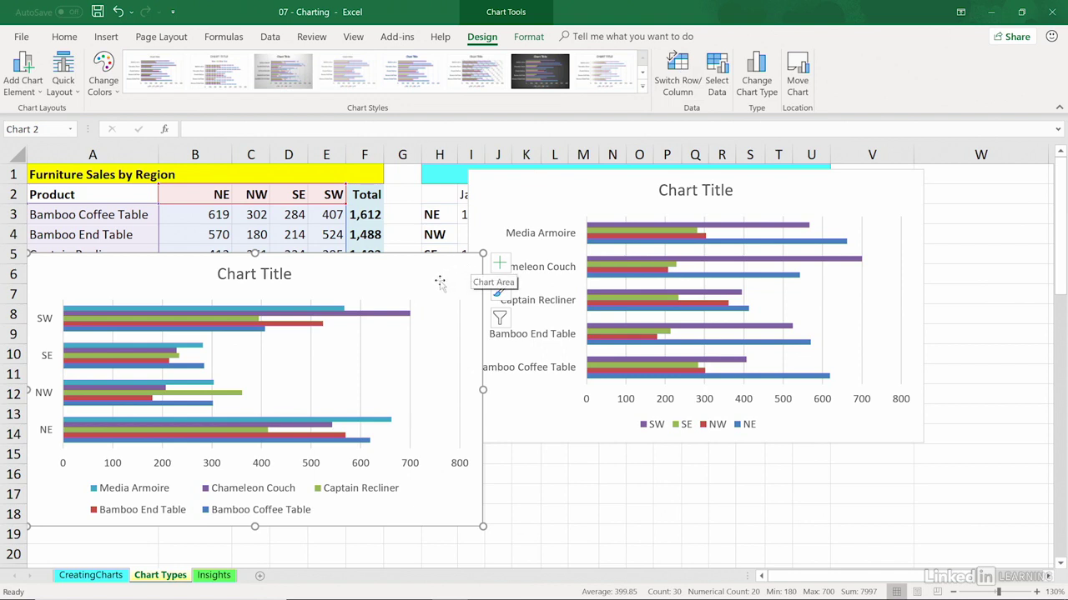
Place the copy under the furniture table and the original below Sales by Month, then select the monthly regional data
drag(438, 279, 427, 335)
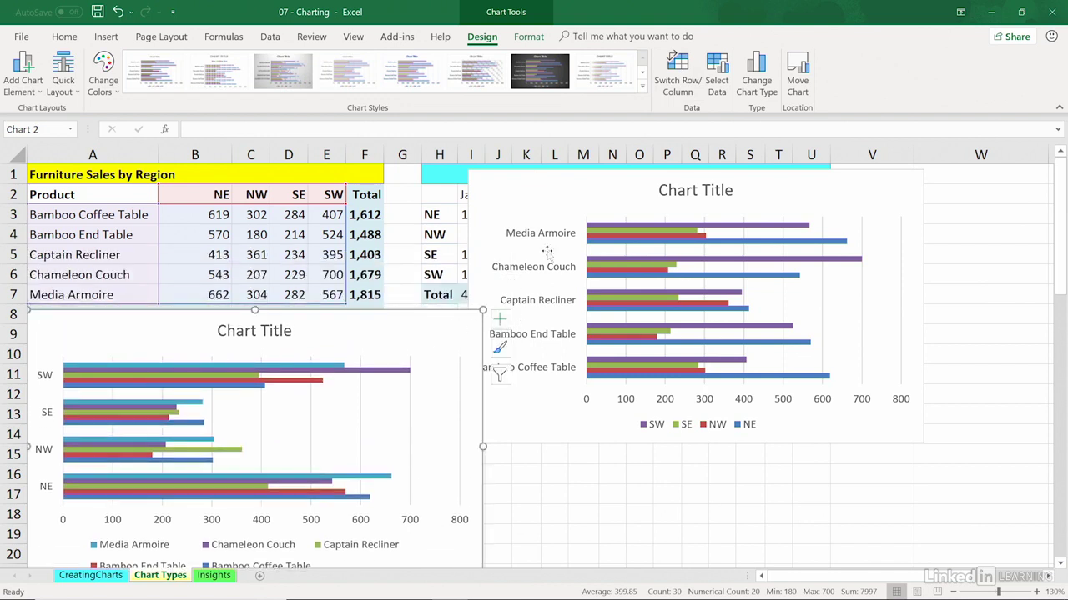
drag(533, 188, 529, 405)
drag(440, 195, 780, 276)
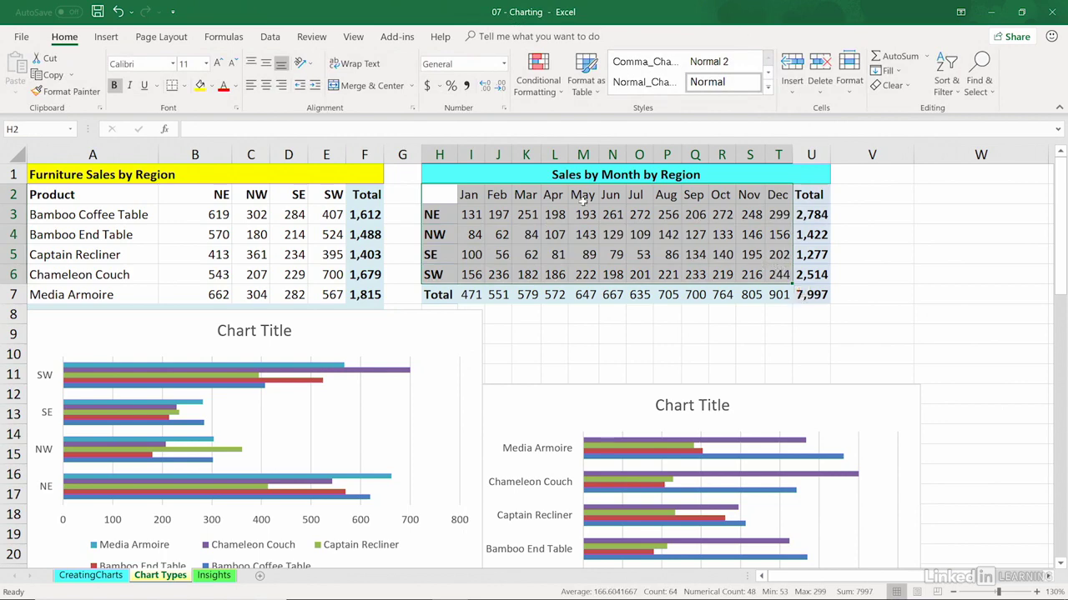
Insert a Line with Markers chart of H2:T6 below the monthly table, with Jan–Dec on the axis
click(108, 37)
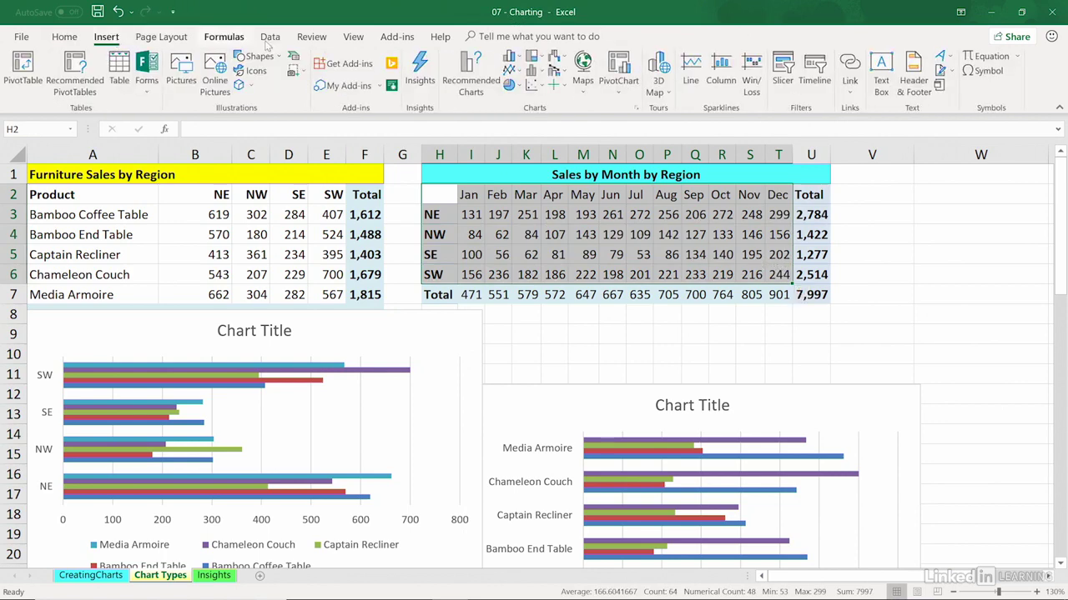
click(513, 72)
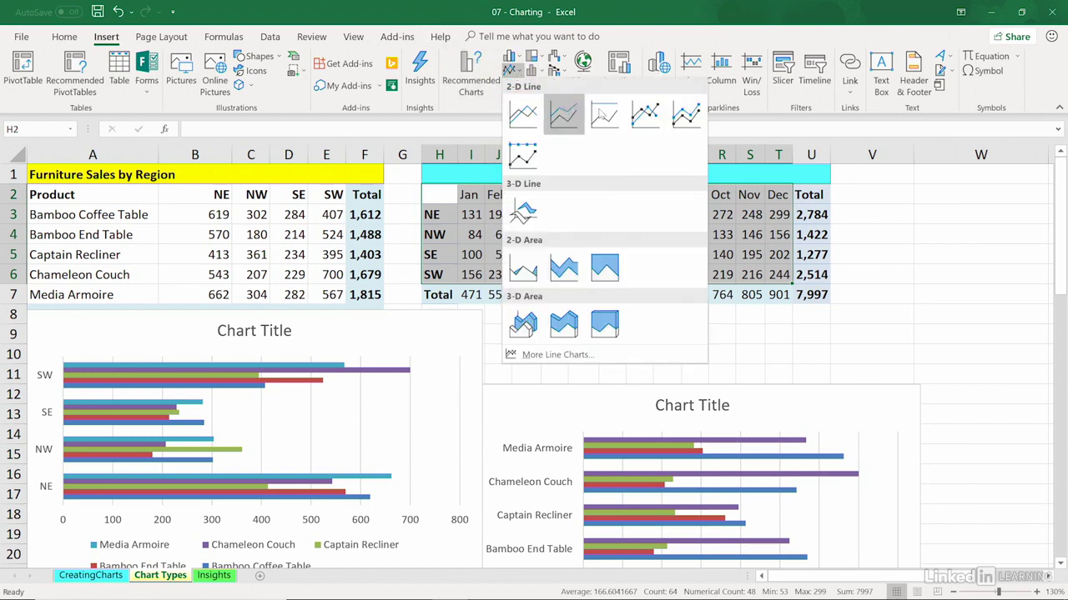
click(643, 113)
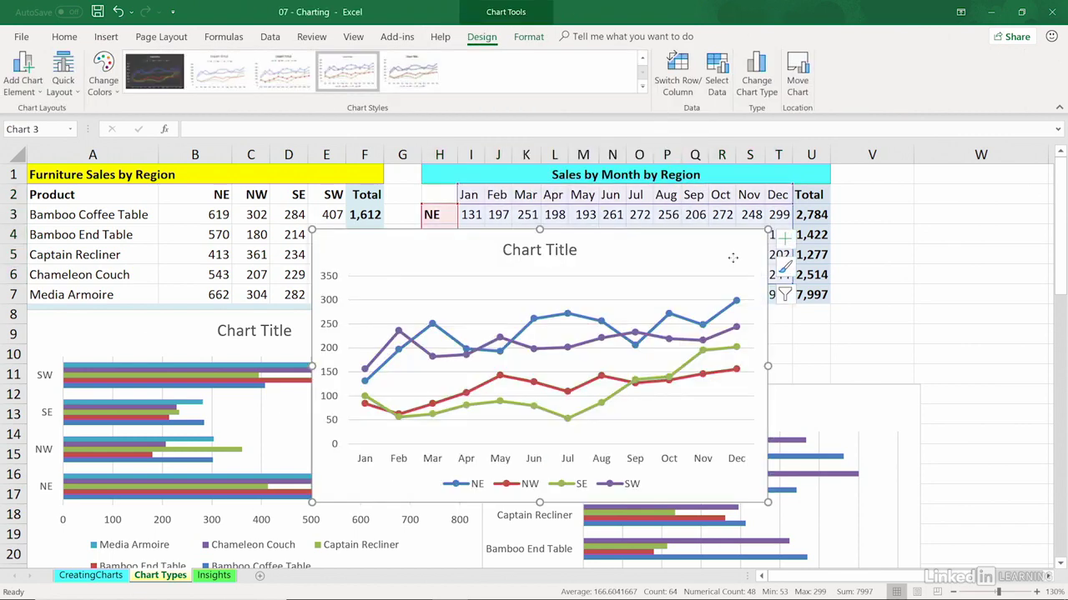
mouse_move(731, 257)
mouse_down()
mouse_move(806, 331)
mouse_move(826, 321)
mouse_up()
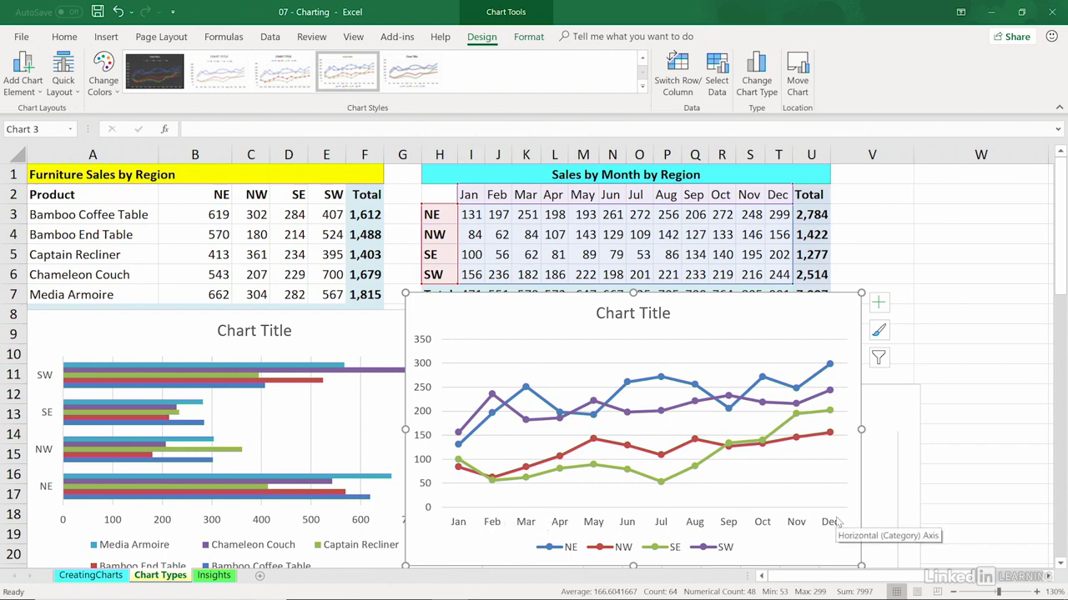
click(677, 75)
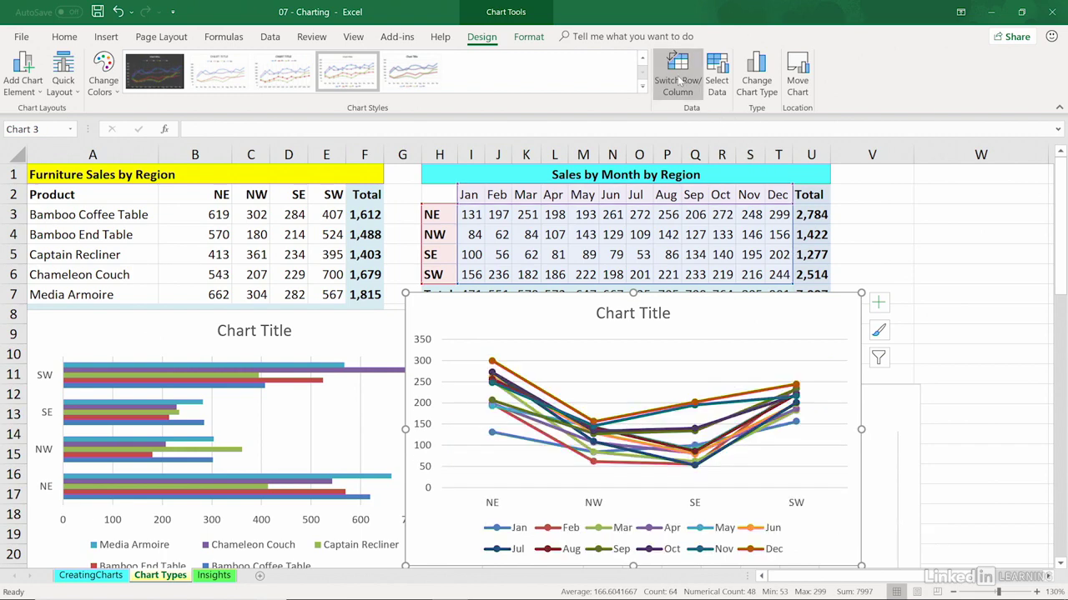
click(680, 81)
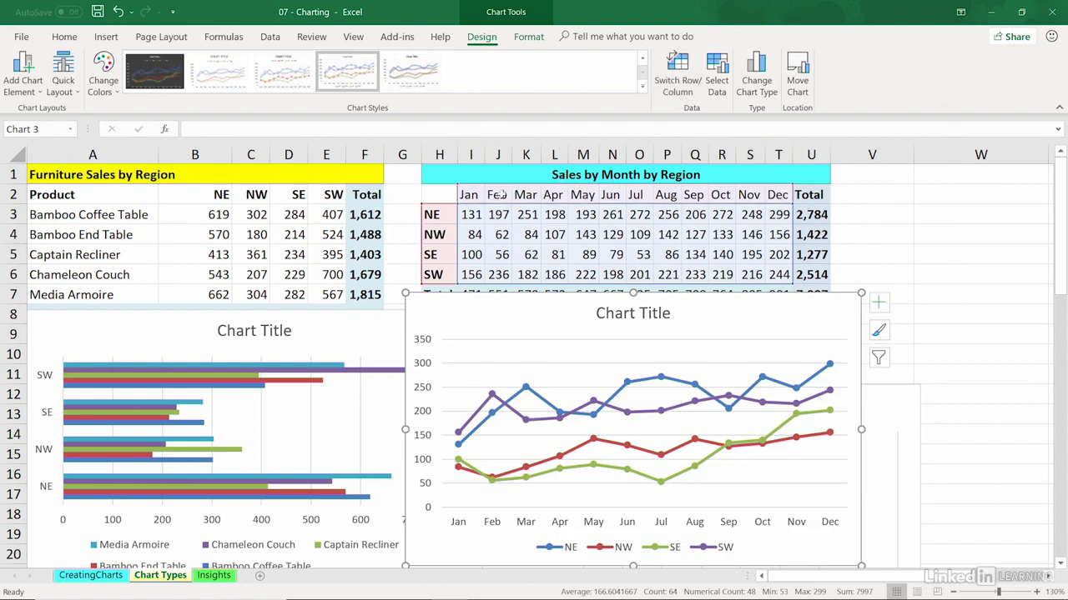
Select the Month and Sales data A28:B52 and insert a column chart with Alt+F1
click(877, 223)
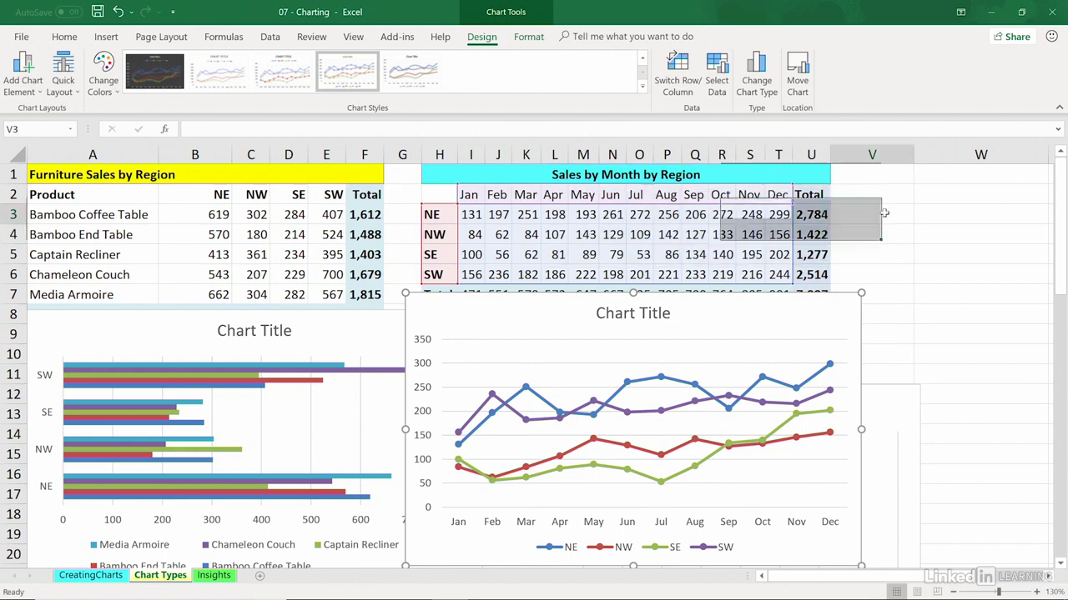
scroll(879, 230, down, 4)
scroll(880, 234, down, 5)
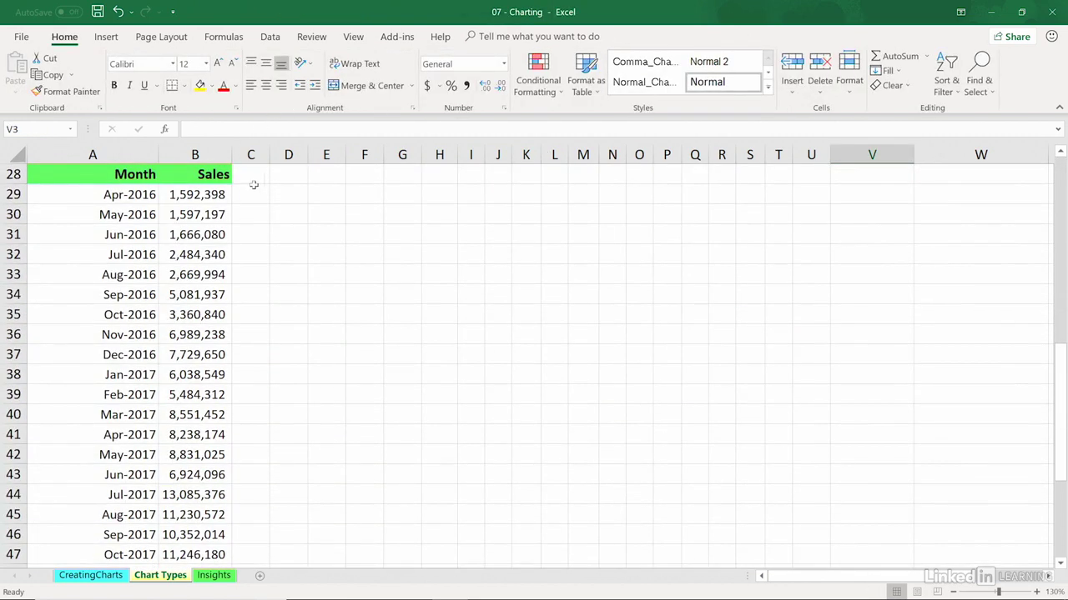
drag(190, 176, 200, 555)
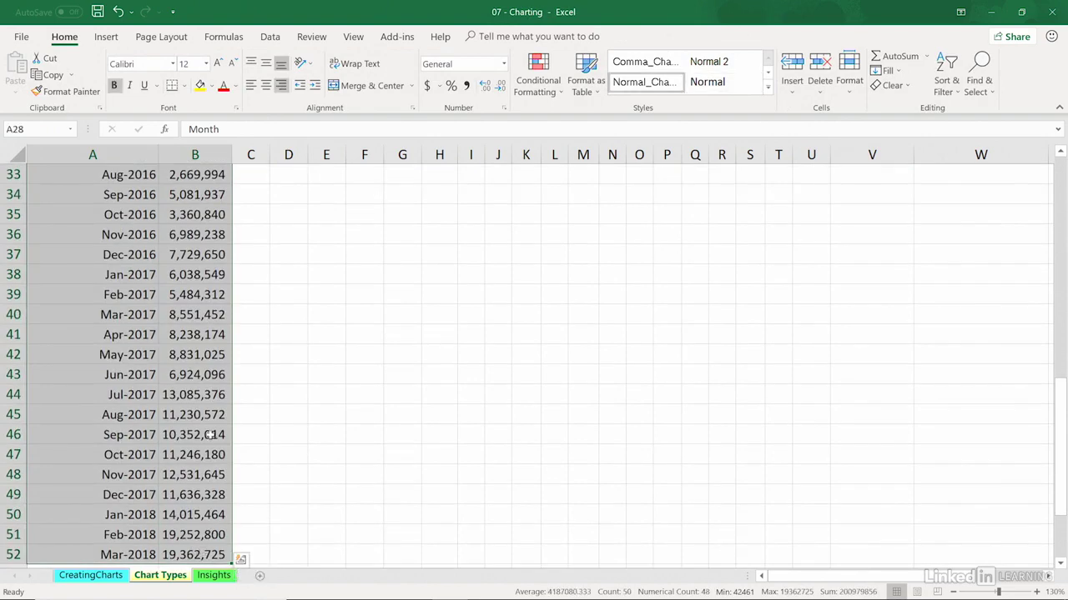
scroll(241, 559, up, 3)
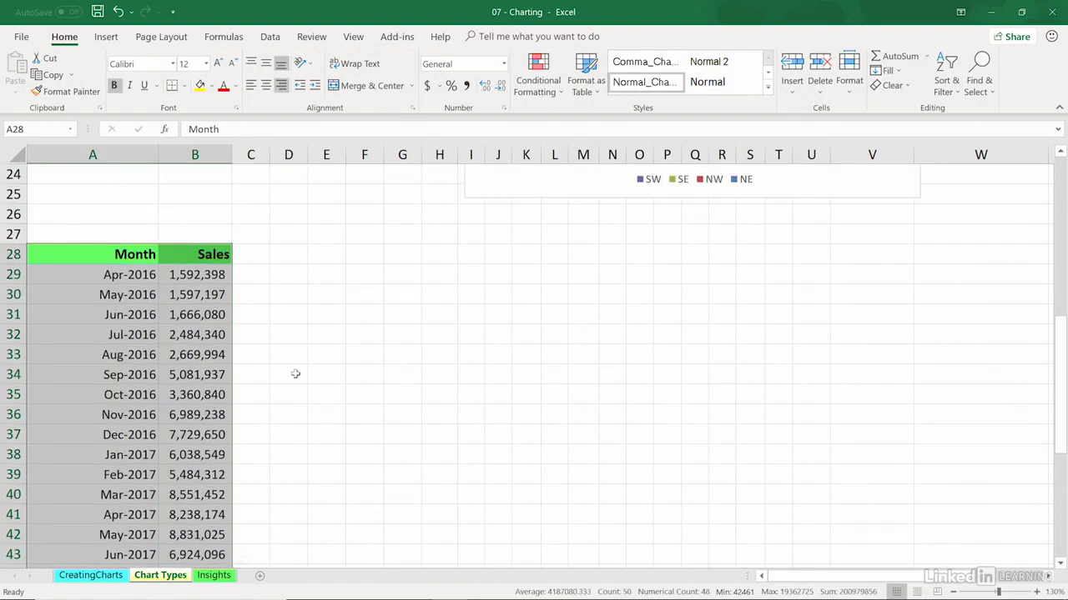
key(alt+F1)
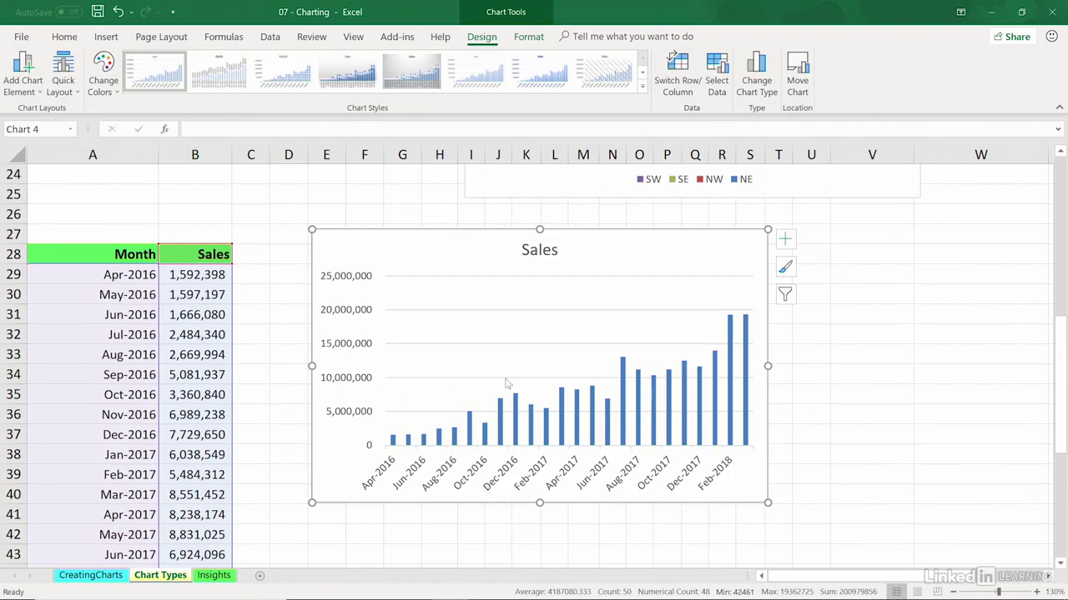
Change the Sales chart to a Line with Markers chart
click(757, 87)
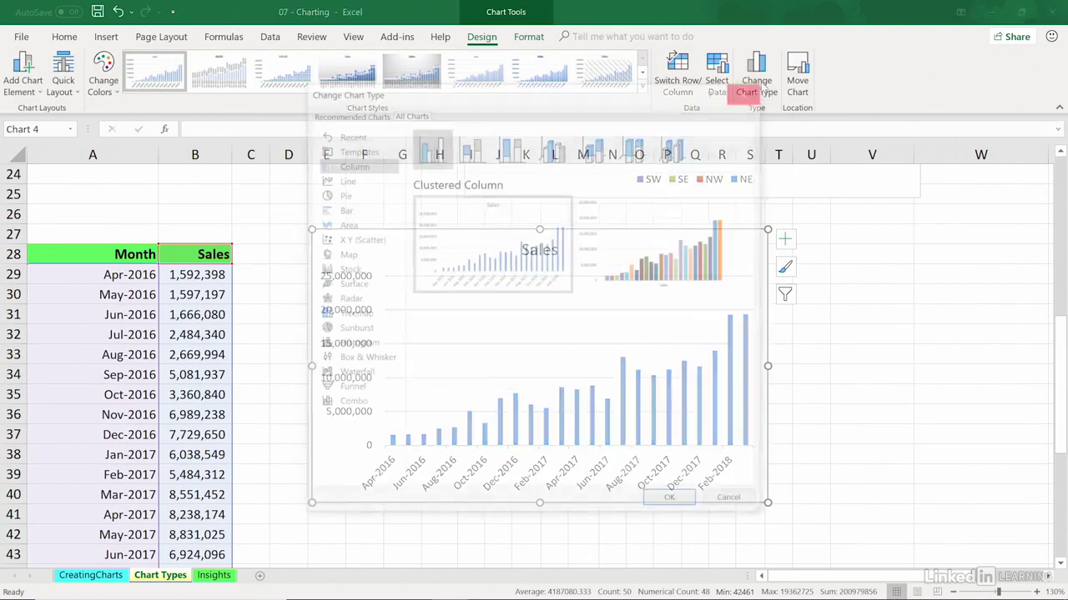
click(344, 180)
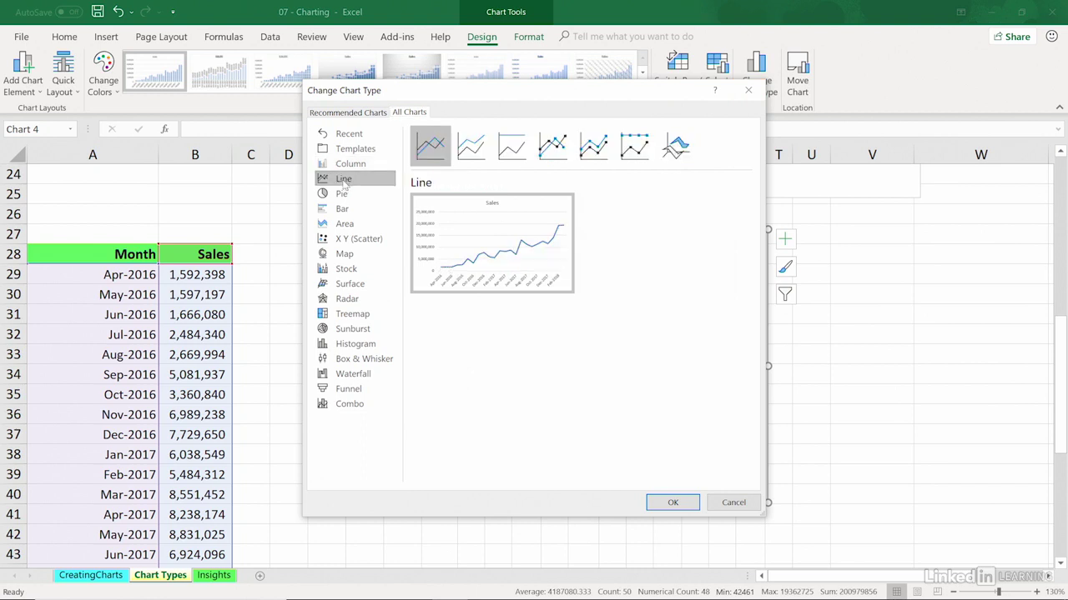
double_click(558, 151)
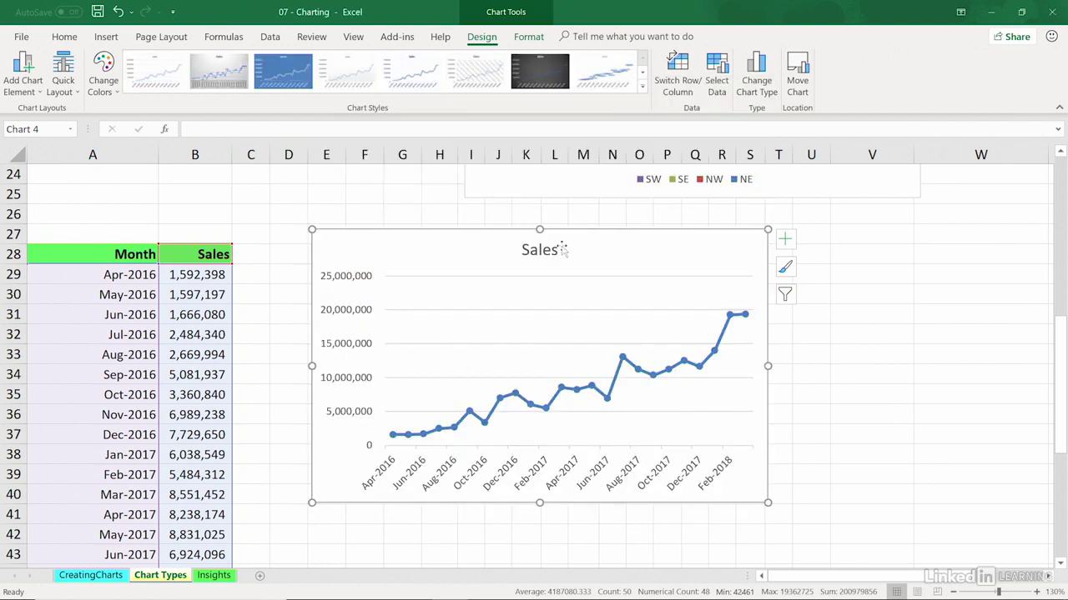
Reposition and resize the Sales chart into a narrow, tall box beside the data
drag(581, 245, 560, 199)
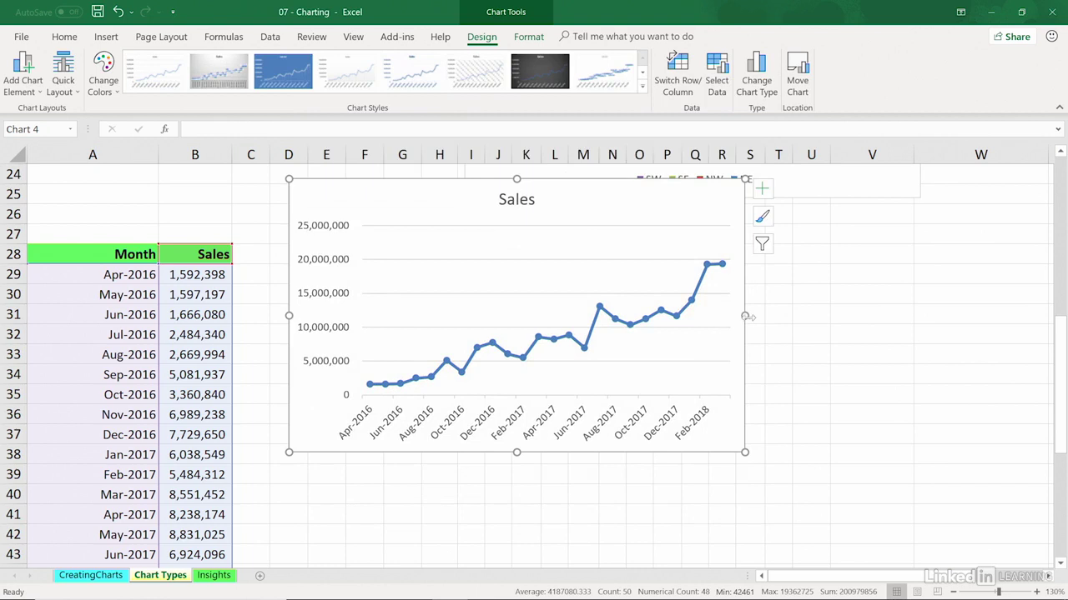
drag(750, 318, 959, 329)
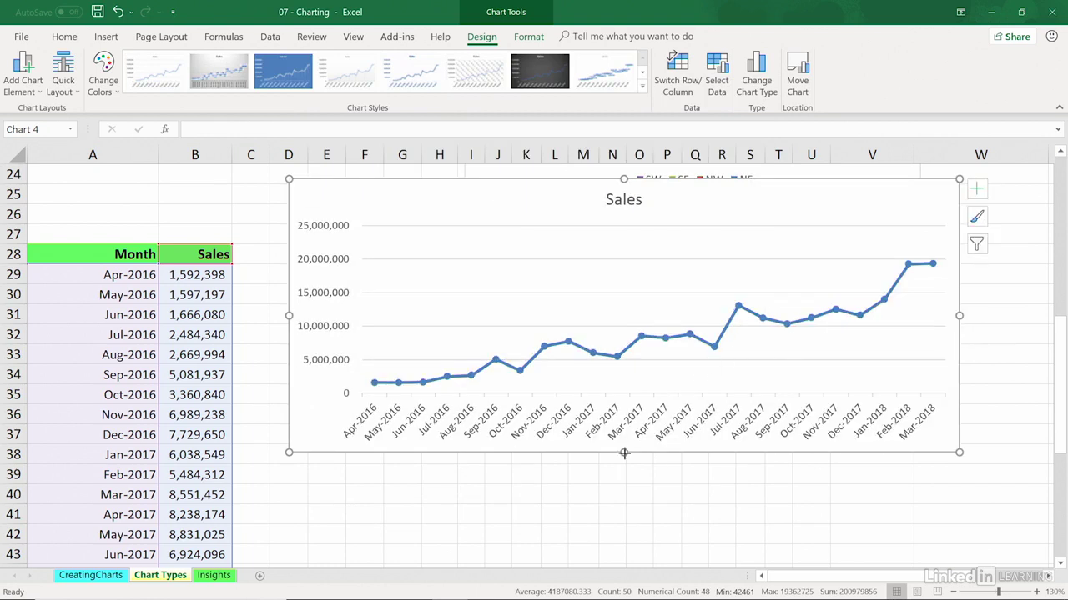
click(630, 400)
drag(630, 400, 631, 393)
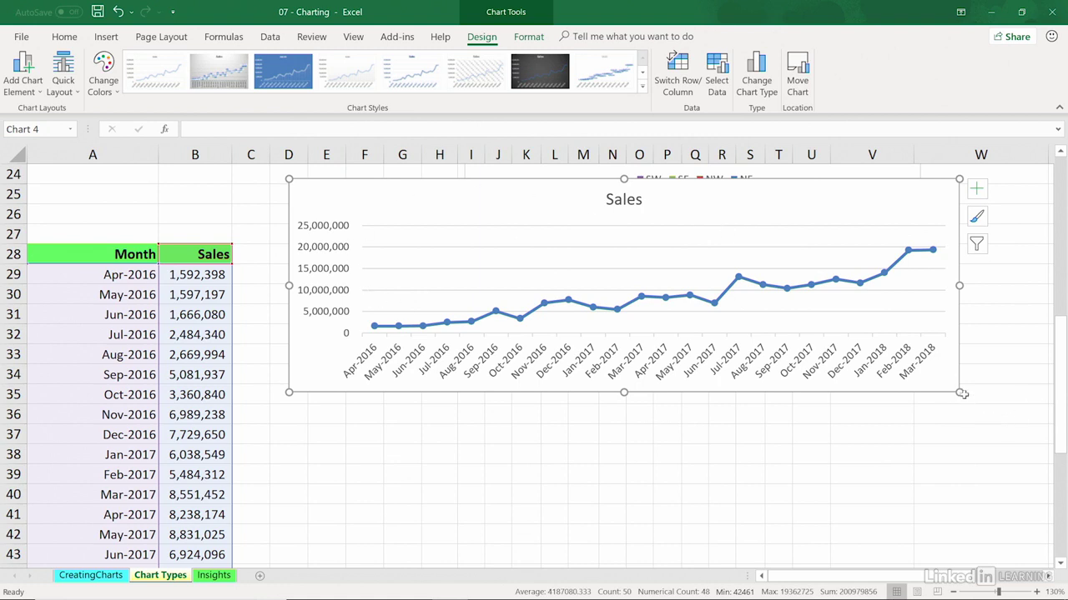
drag(959, 392, 522, 537)
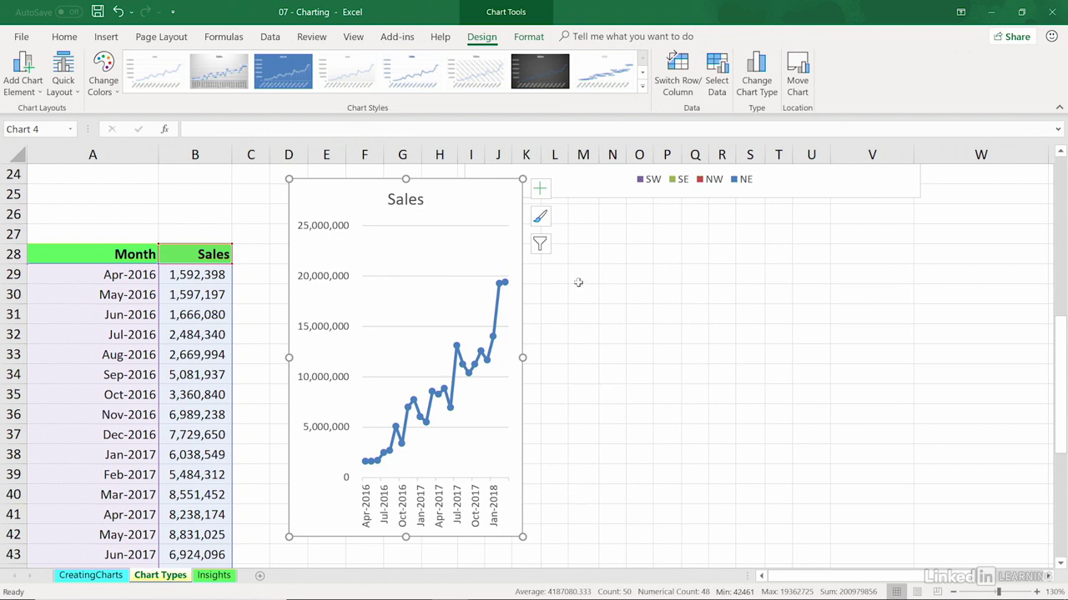
Preview the Area and Treemap types for the Sales chart, cancel, then reopen Change Chart Type
click(757, 75)
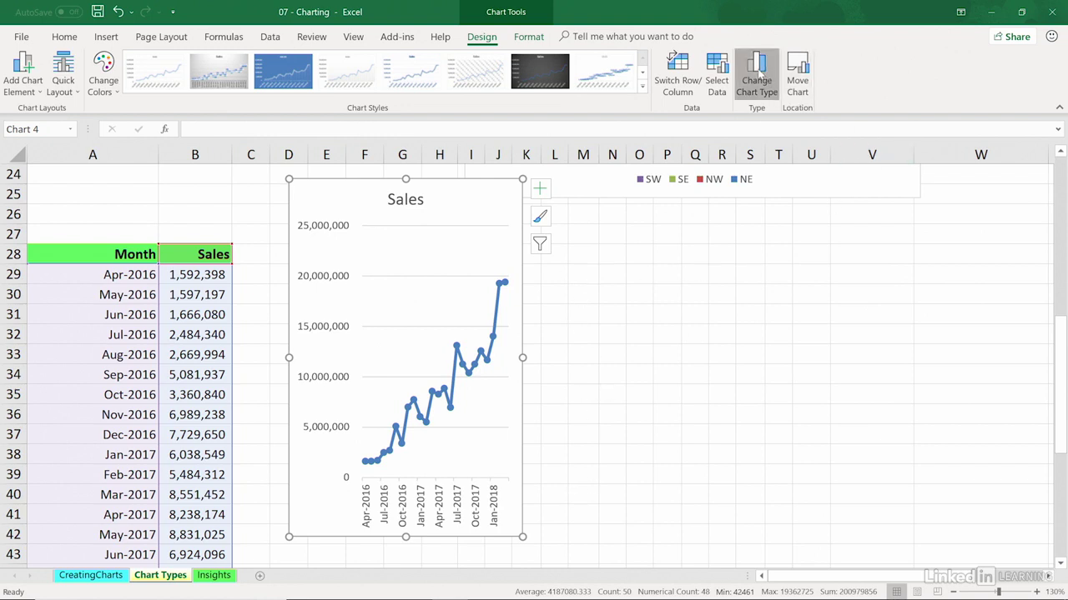
drag(636, 90, 834, 48)
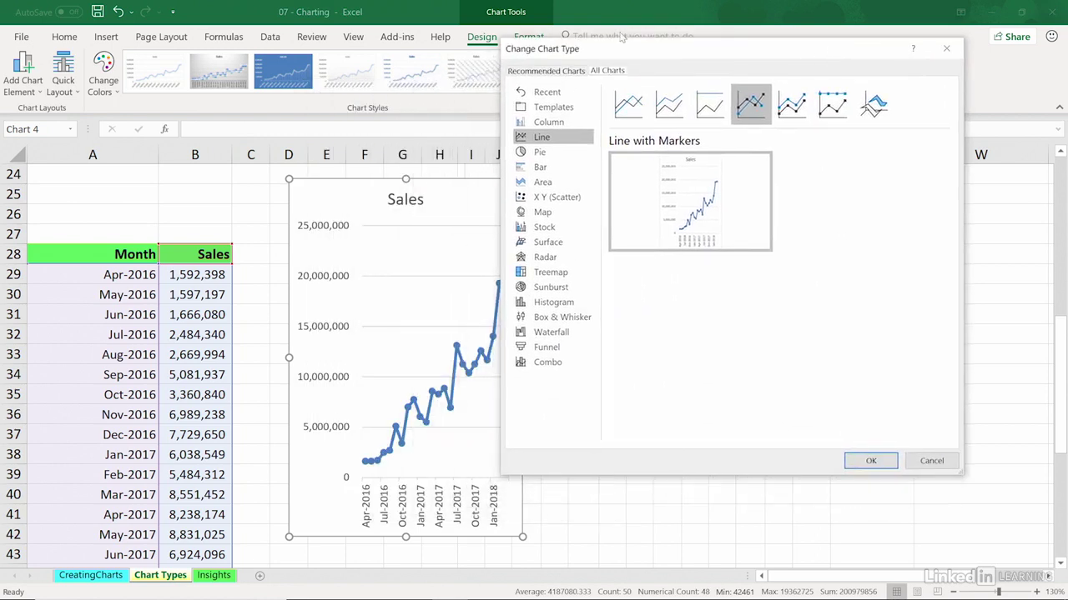
click(543, 183)
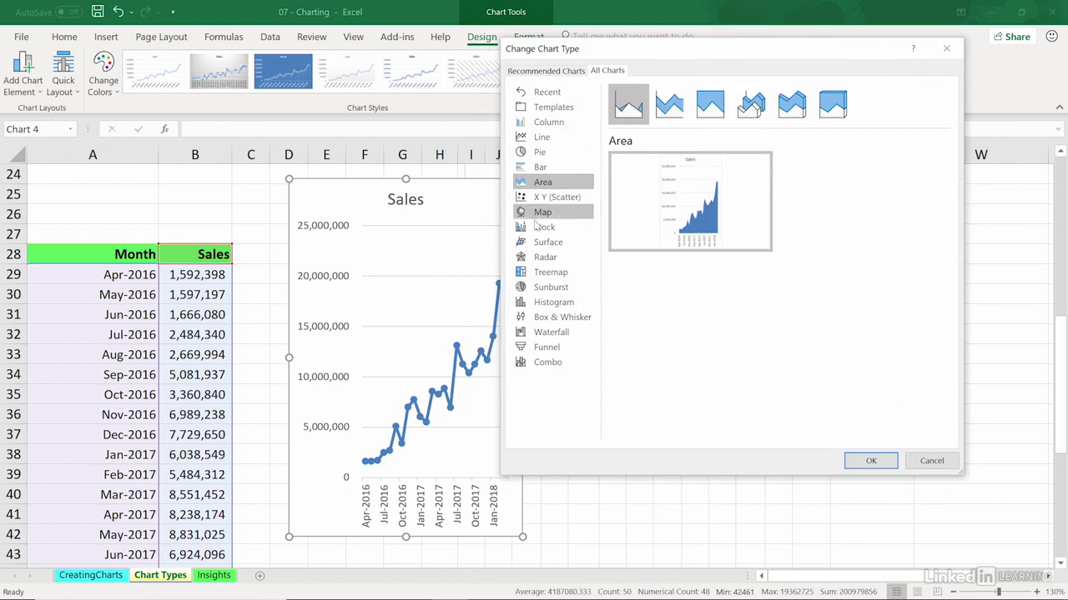
click(548, 273)
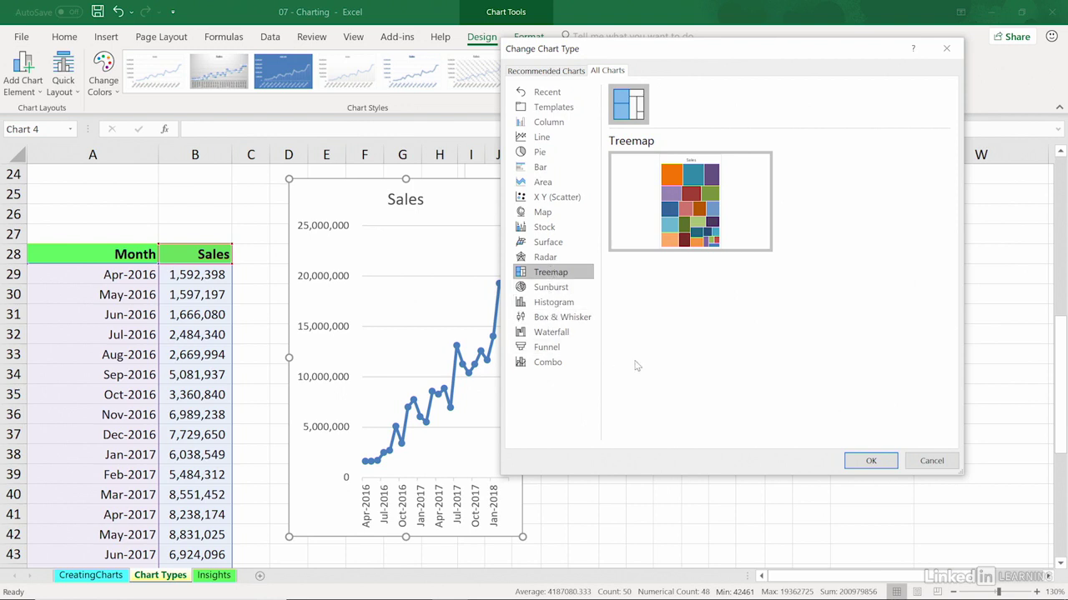
click(924, 460)
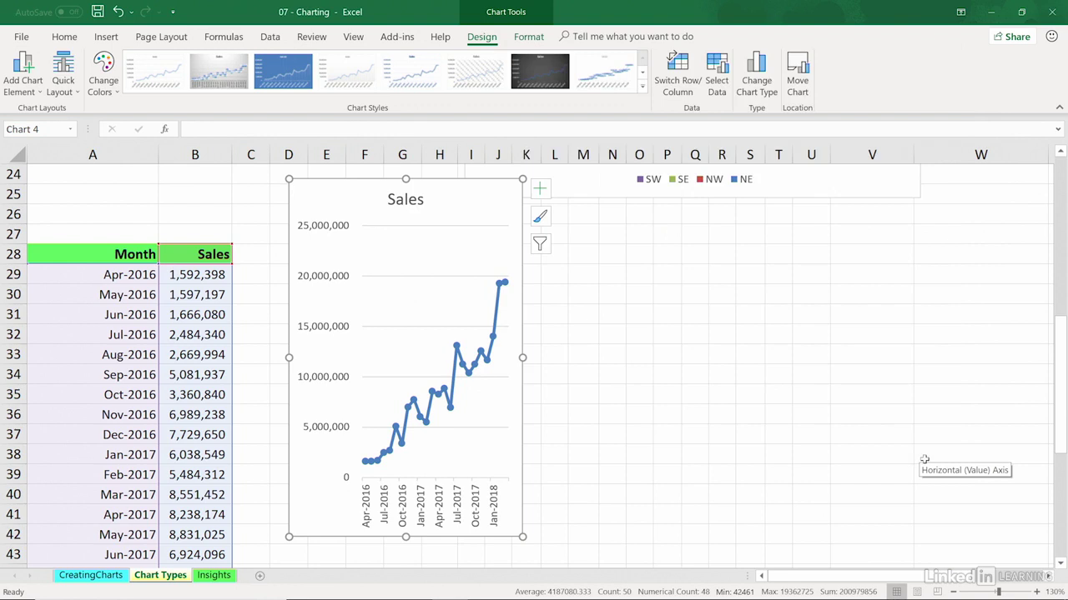
click(755, 83)
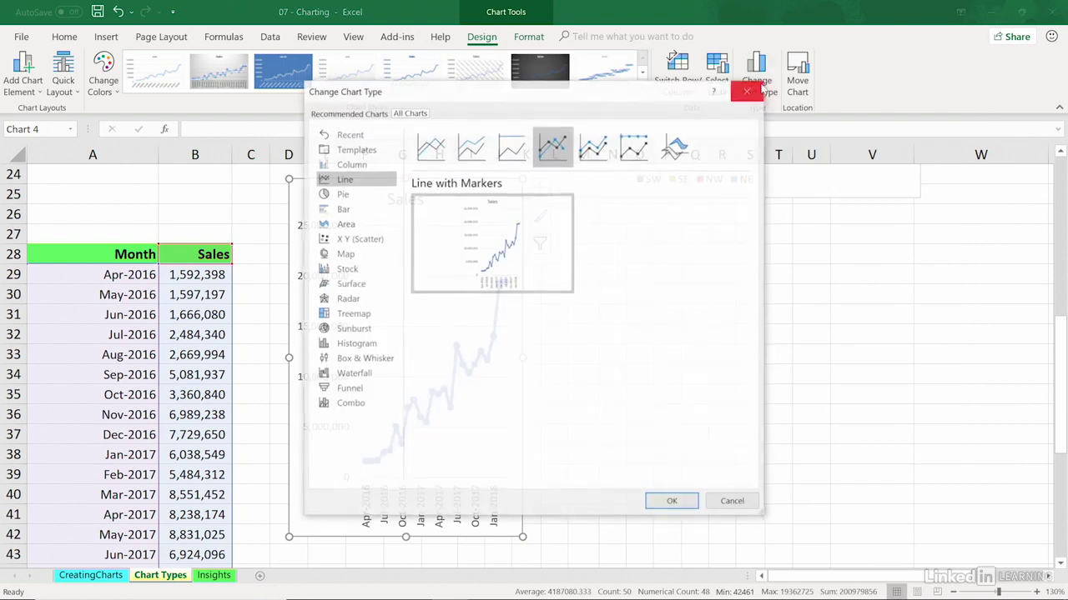